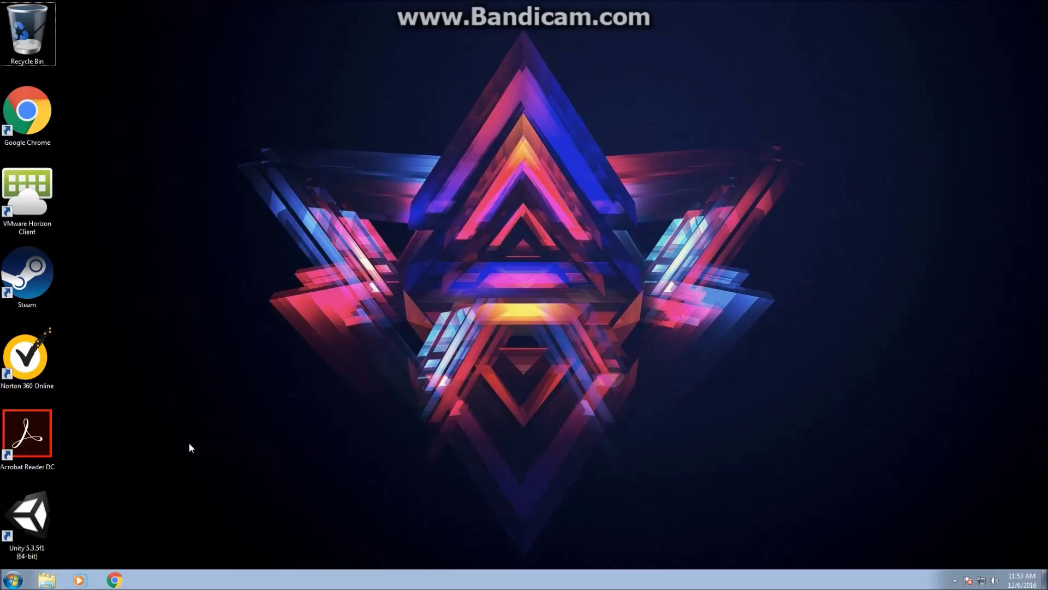
# Open Google Chrome and search Google for "amorous game"
pyautogui.click(116, 581)
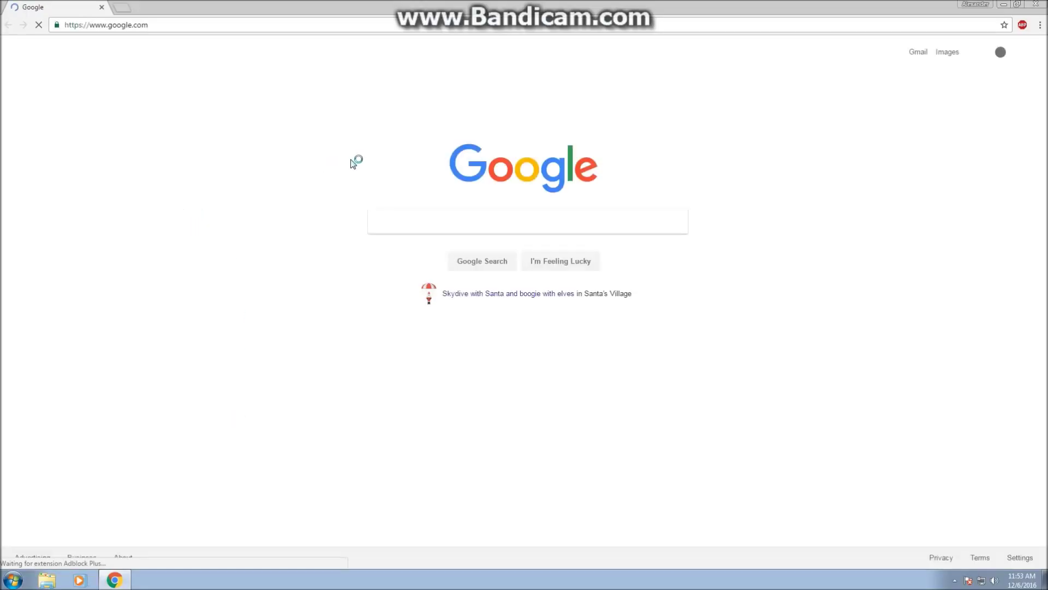
pyautogui.write('amor')
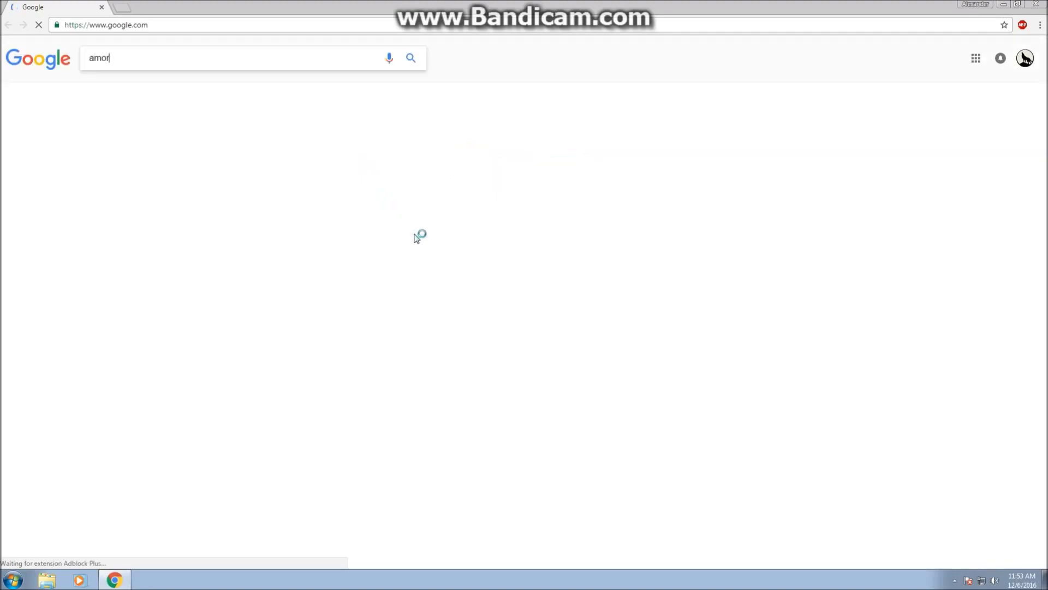
pyautogui.write('ous game')
pyautogui.press('Return')
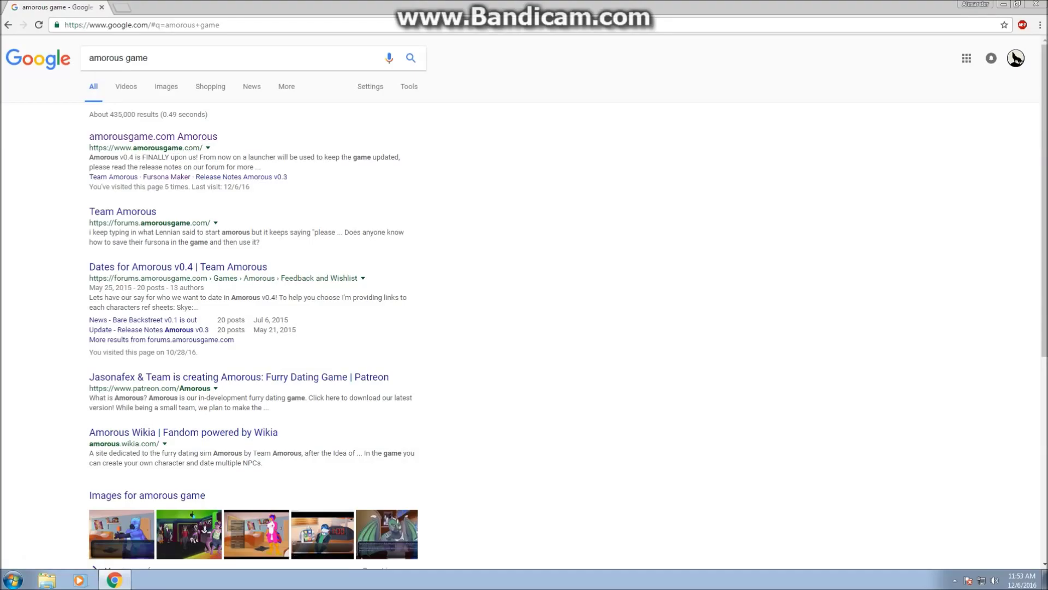
# Open the official amorousgame.com site from the search results and look over its home page
pyautogui.moveTo(61, 157); pyautogui.dragTo(208, 151)
pyautogui.click(208, 148)
pyautogui.click(54, 171)
pyautogui.moveTo(85, 149); pyautogui.dragTo(203, 148)
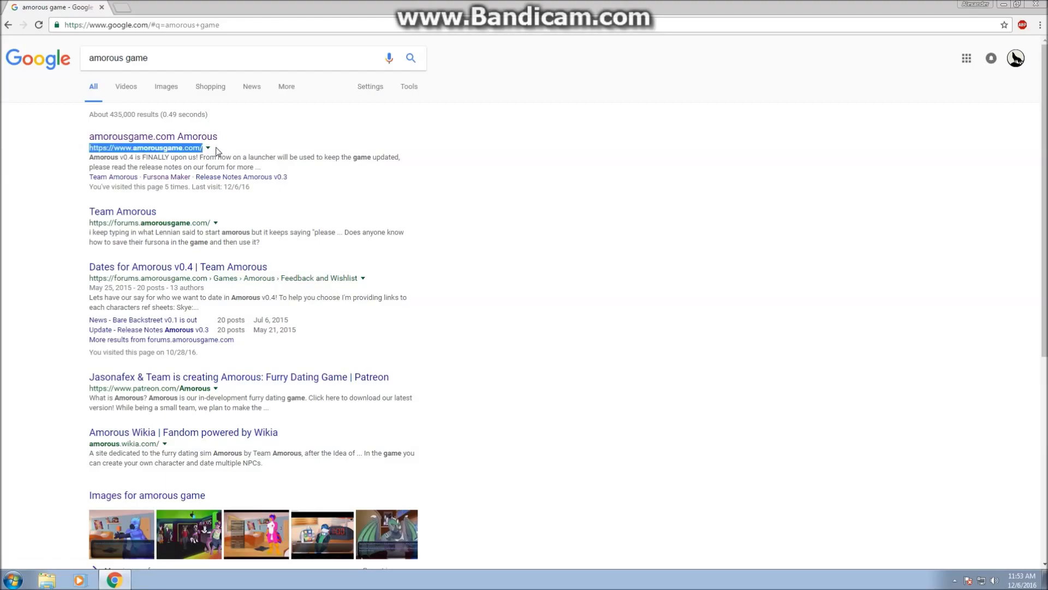
pyautogui.click(194, 141)
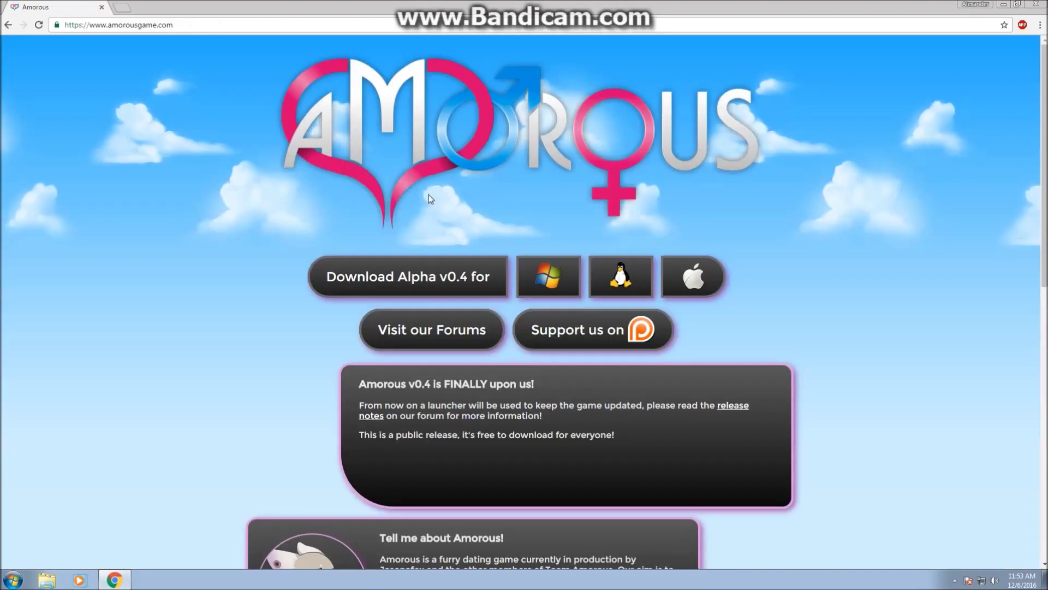
pyautogui.scroll(-3, 279, 365)
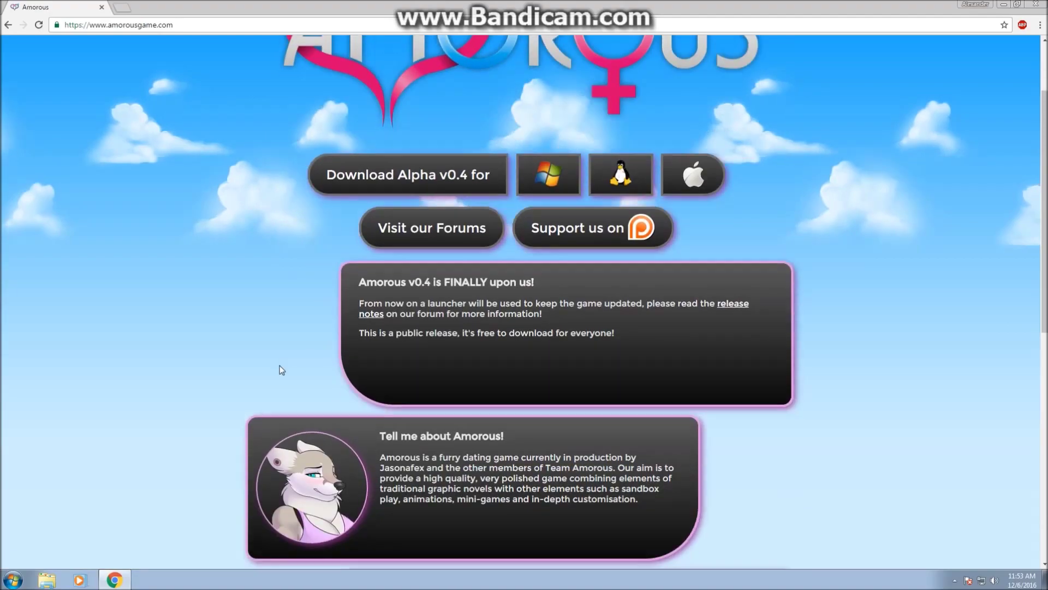
pyautogui.scroll(3, 294, 374)
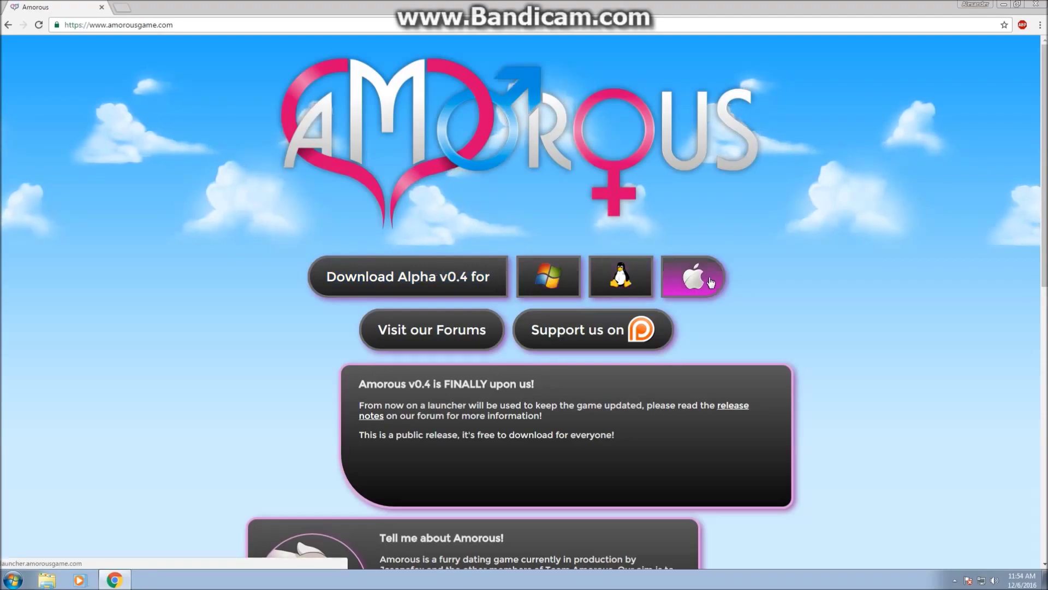
# Download the Windows launcher zip using the instructions for Windows Vista, 7, 8 and 10
pyautogui.click(549, 281)
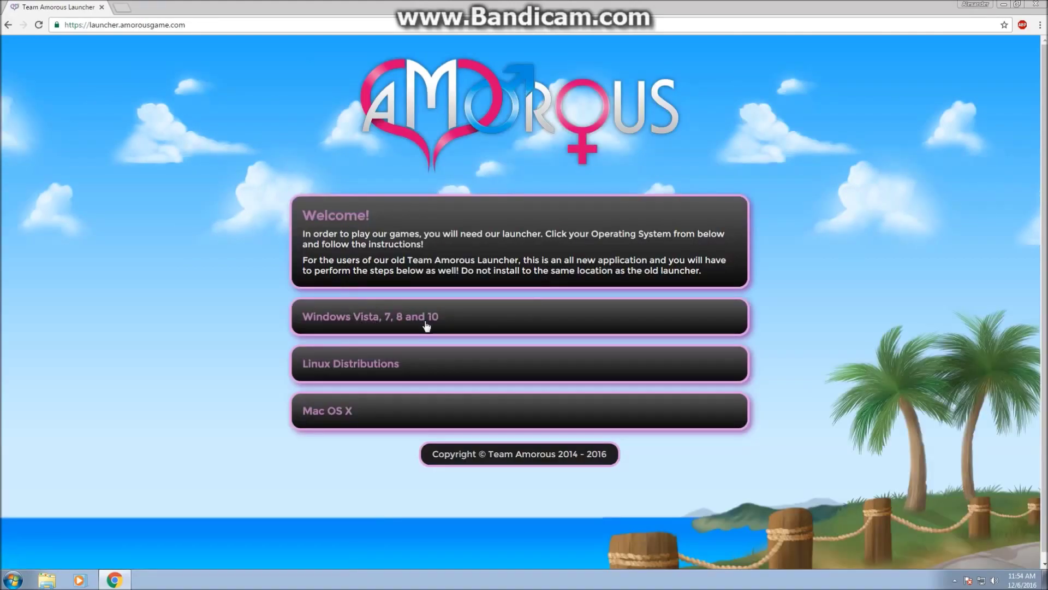
pyautogui.click(408, 325)
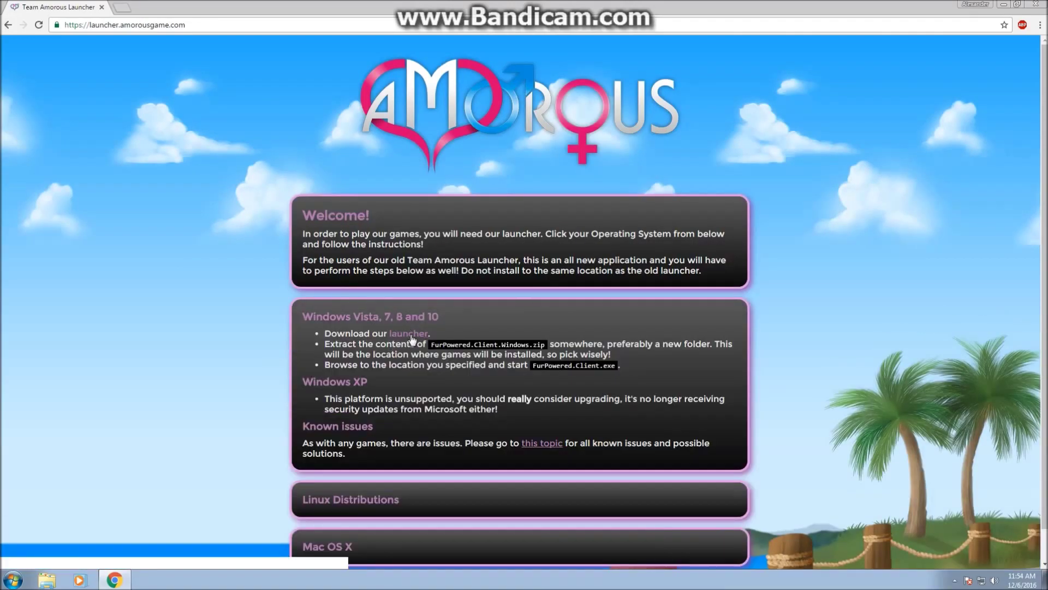
pyautogui.moveTo(324, 332); pyautogui.dragTo(430, 335)
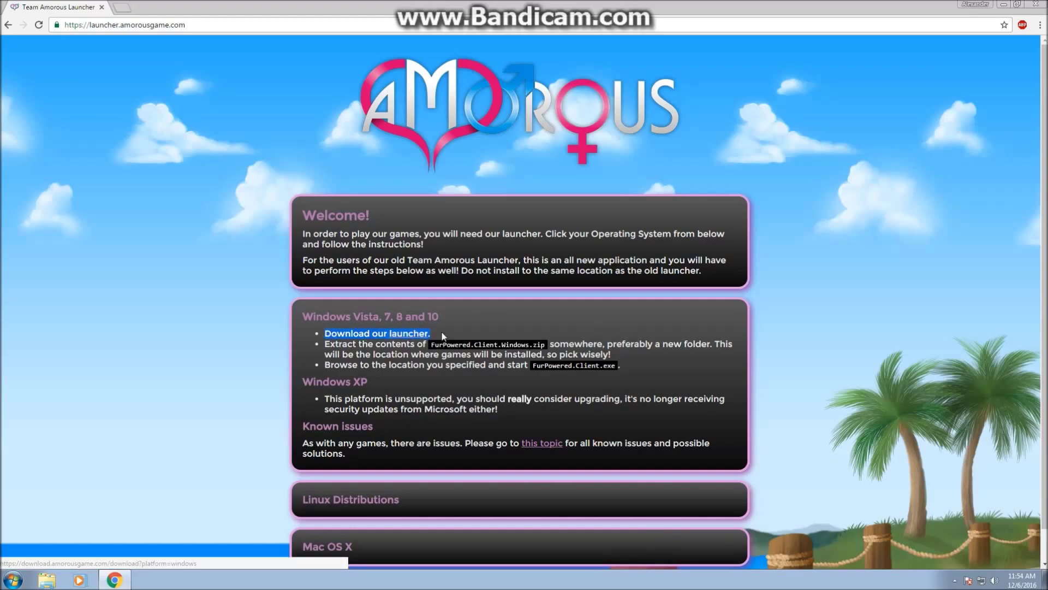
pyautogui.click(417, 335)
pyautogui.click(409, 335)
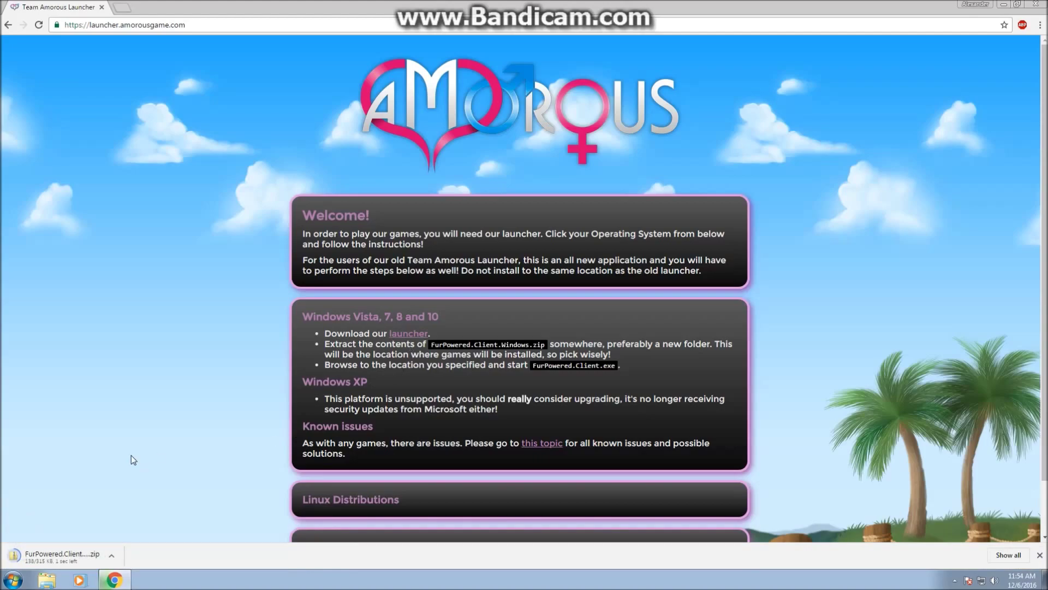
pyautogui.moveTo(326, 330); pyautogui.dragTo(429, 335)
pyautogui.click(433, 336)
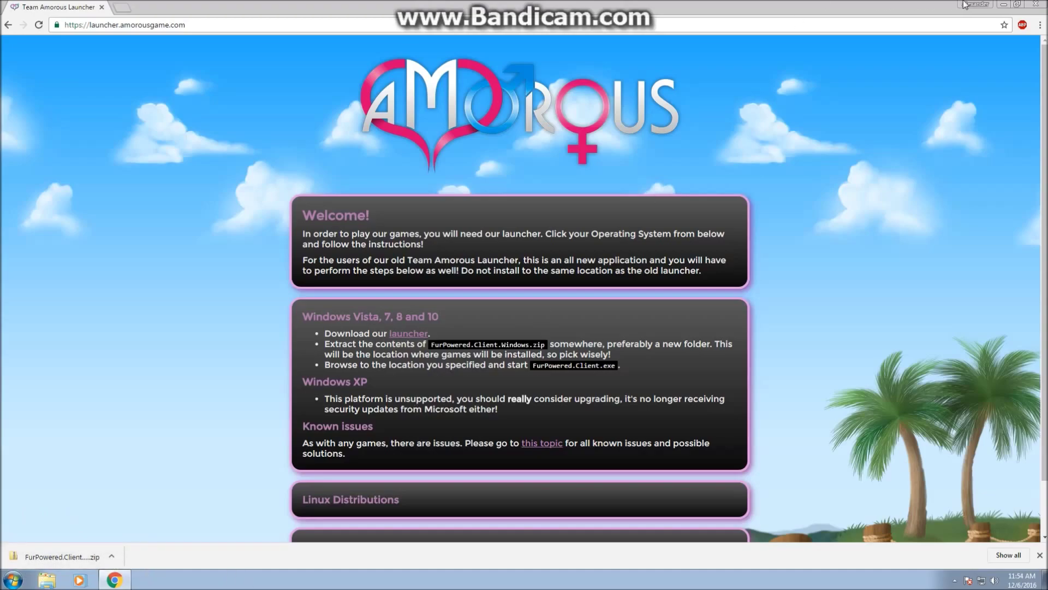
# Create a desktop folder named Amorous and place it beside the Recycle Bin
pyautogui.click(1007, 4)
pyautogui.moveTo(281, 79); pyautogui.dragTo(816, 353)
pyautogui.rightClick(387, 164)
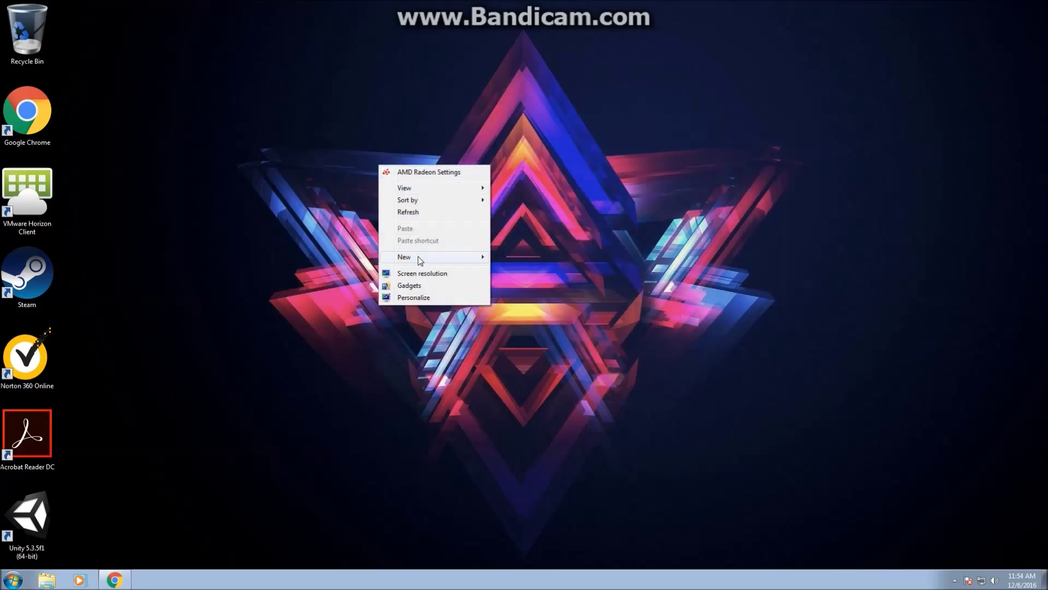
pyautogui.moveTo(480, 259)
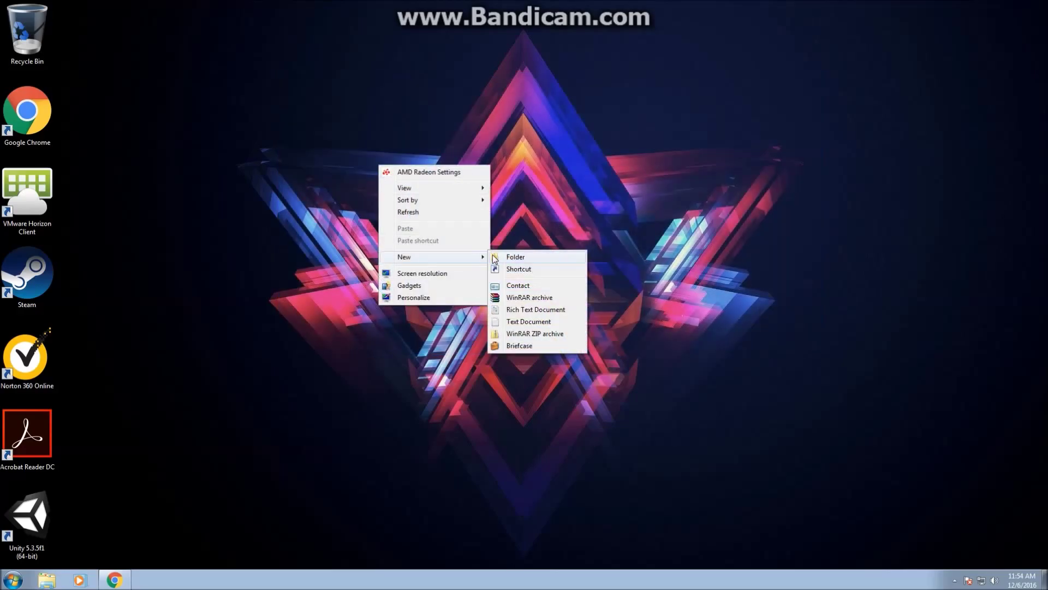
pyautogui.click(525, 259)
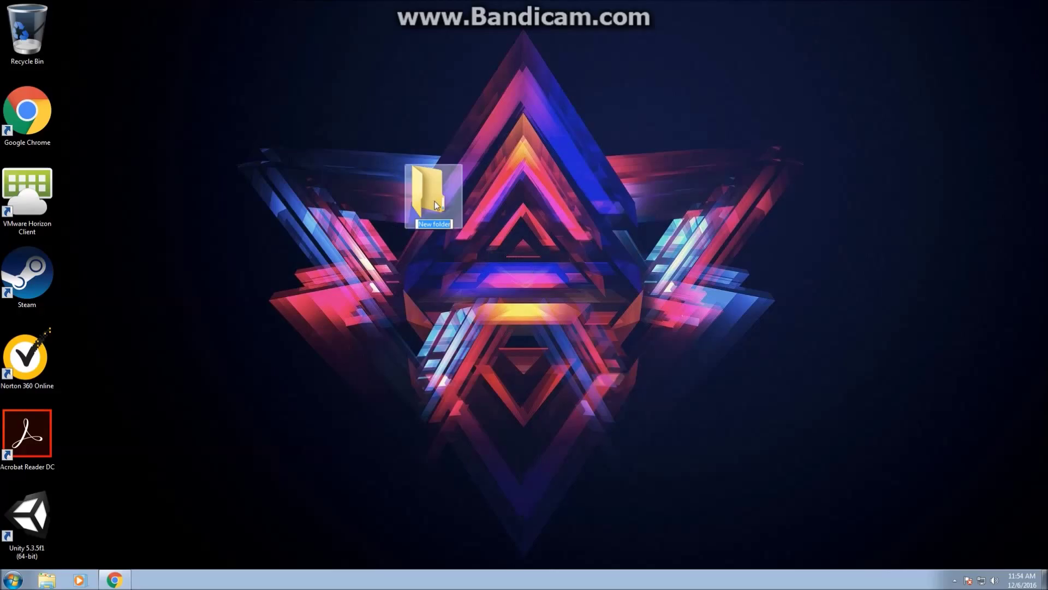
pyautogui.write('Amorous')
pyautogui.press('Return')
pyautogui.moveTo(435, 205); pyautogui.dragTo(112, 51)
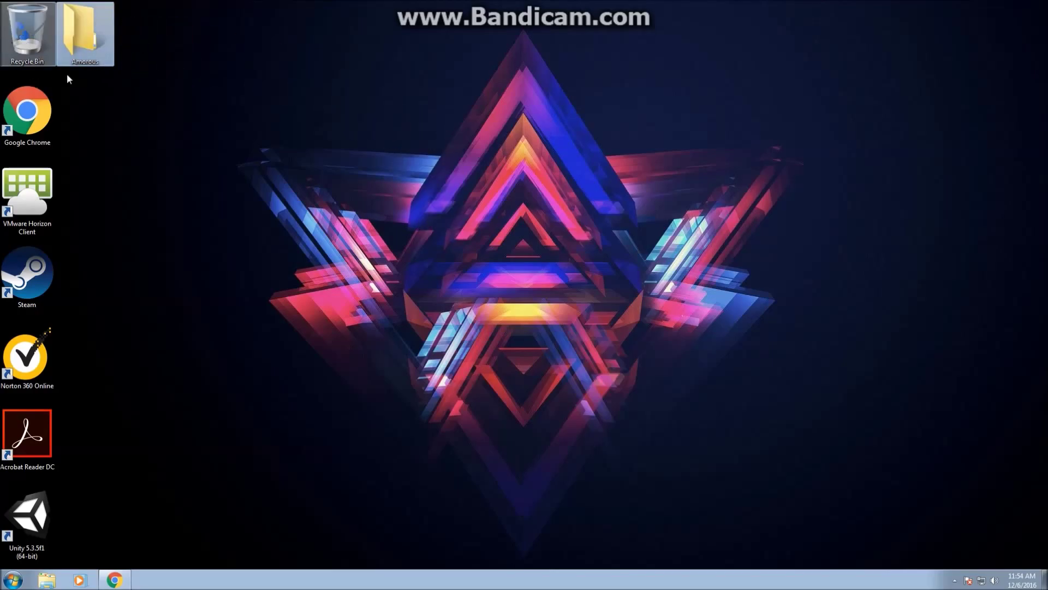
# Minimize the browser and open the Downloads folder in Windows Explorer
pyautogui.click(119, 581)
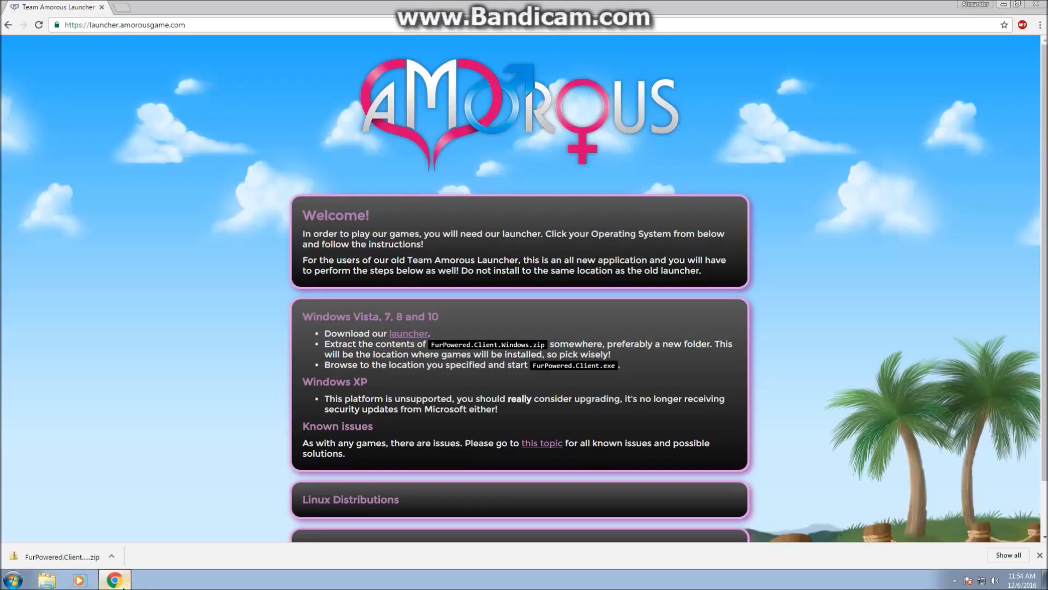
pyautogui.click(1004, 5)
pyautogui.click(12, 580)
pyautogui.click(181, 390)
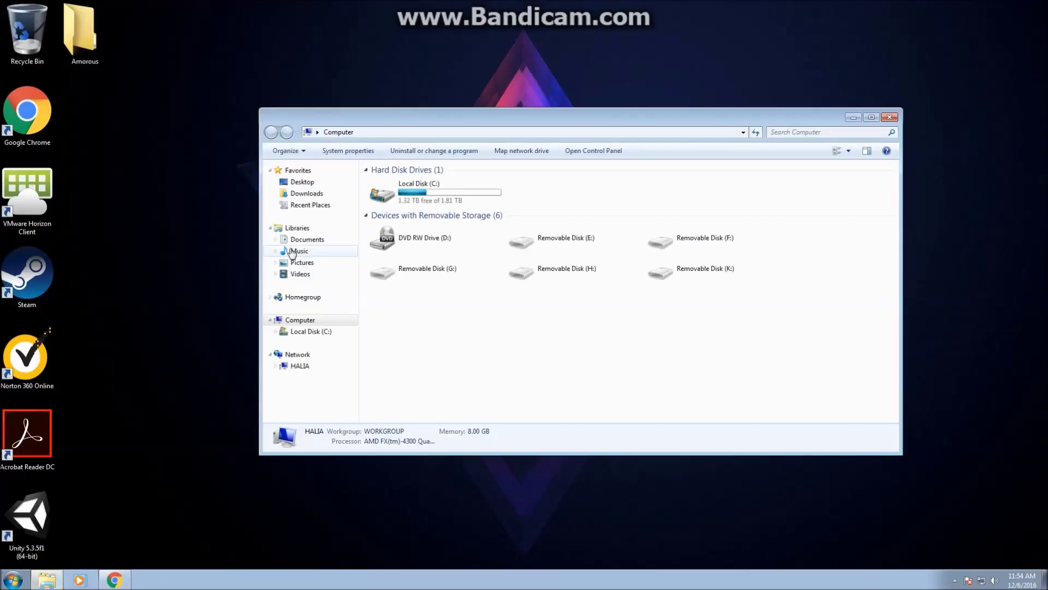
pyautogui.click(306, 195)
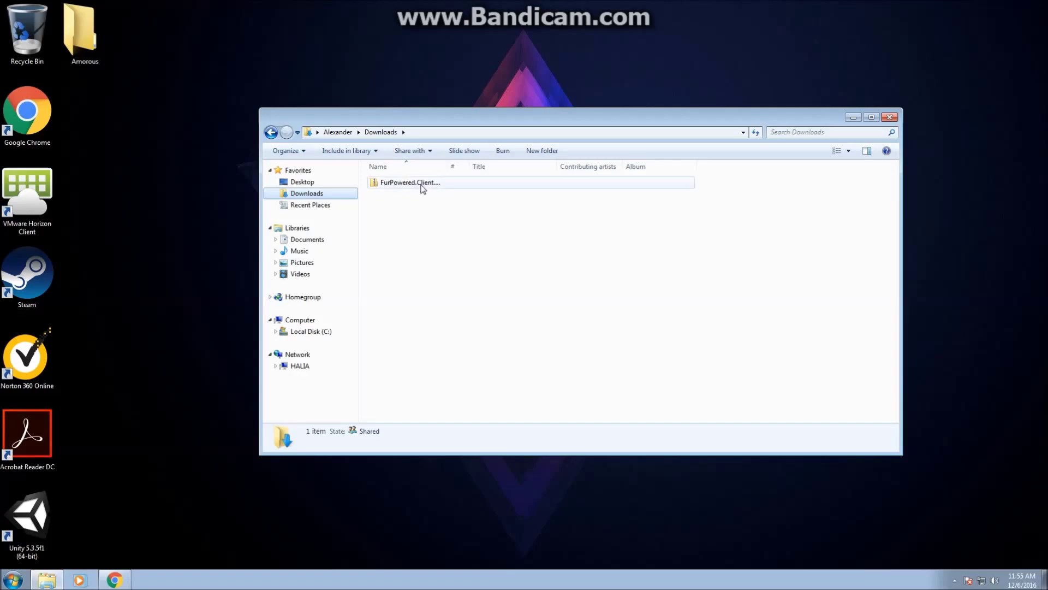
# Extract the FurPowered.Client.Windows archive into the Amorous folder on the desktop with WinRAR, and close the Downloads window
pyautogui.rightClick(422, 187)
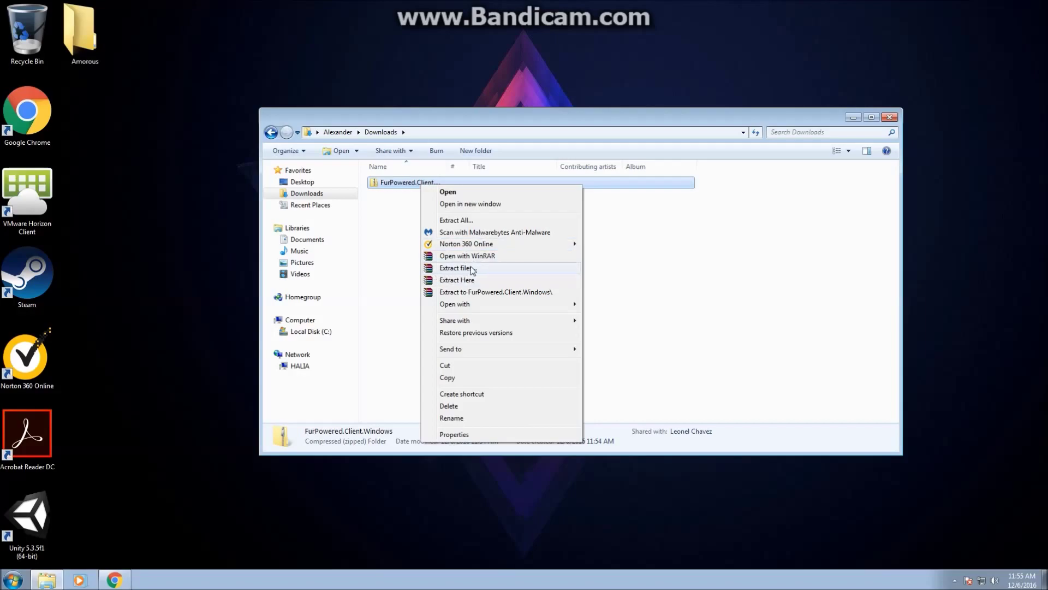
pyautogui.click(496, 268)
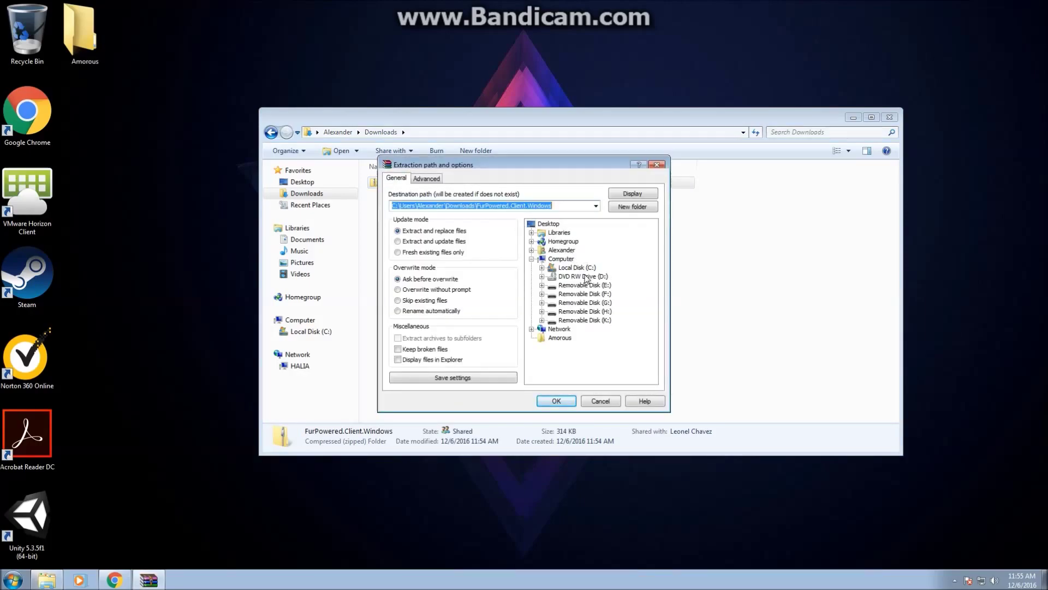
pyautogui.click(549, 224)
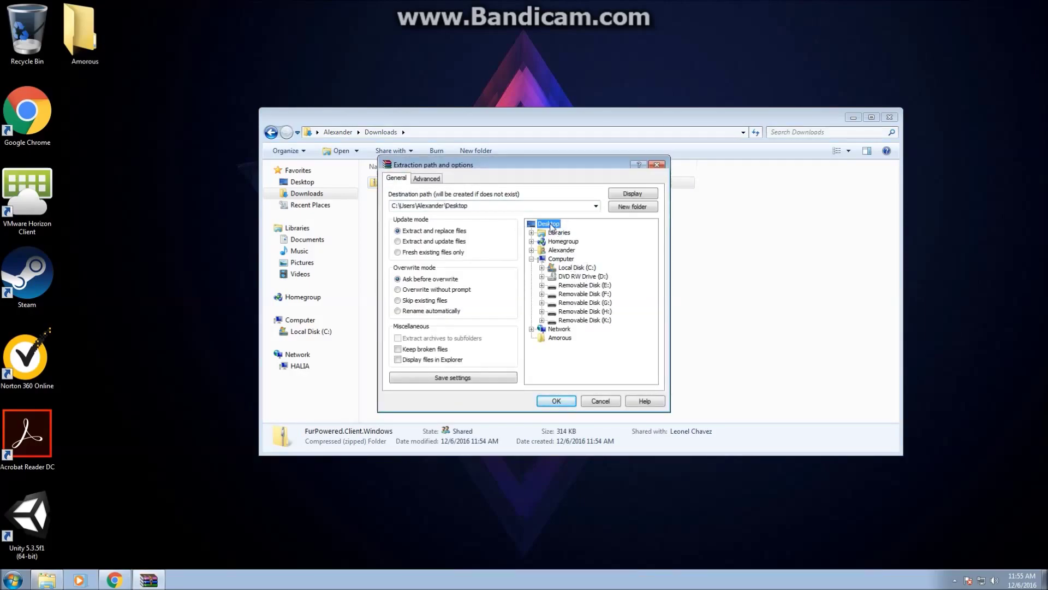
pyautogui.click(561, 339)
pyautogui.click(558, 341)
pyautogui.click(571, 350)
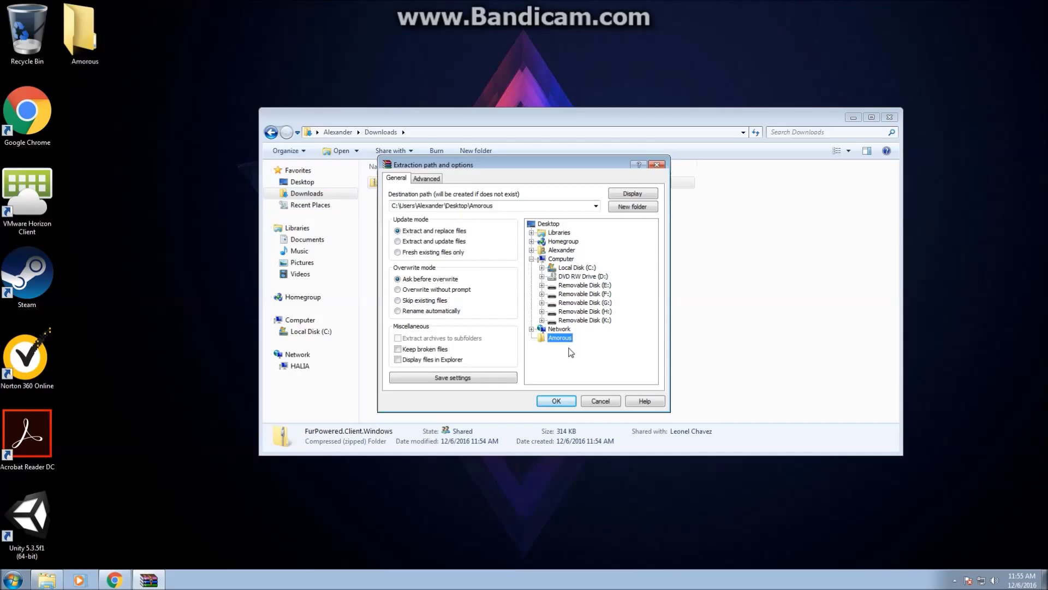
pyautogui.click(566, 406)
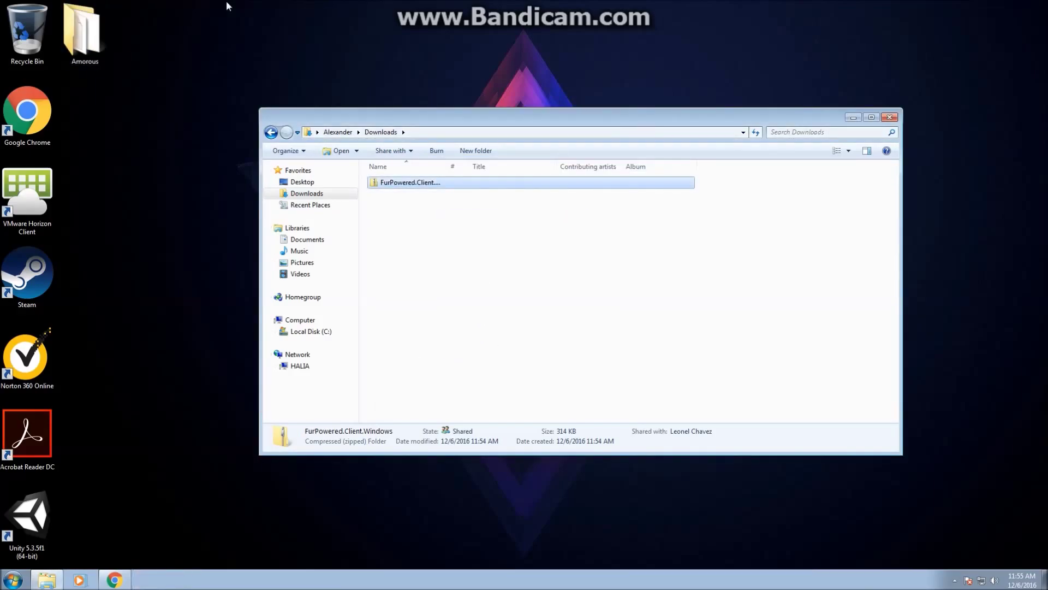
pyautogui.click(884, 118)
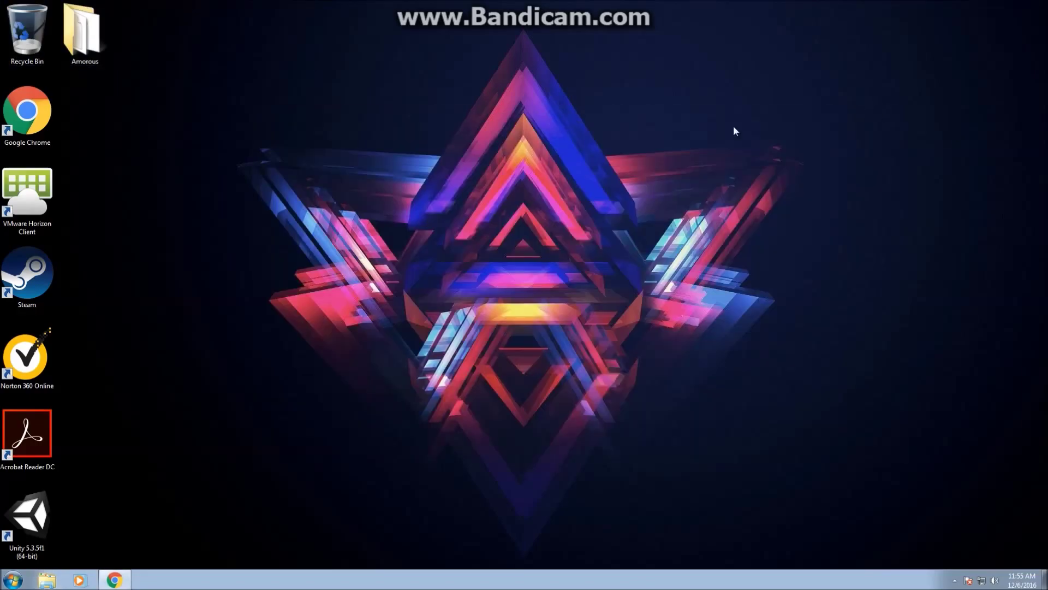
# Open the Amorous folder on the desktop to show the extracted launcher files
pyautogui.doubleClick(73, 17)
pyautogui.moveTo(445, 247); pyautogui.dragTo(404, 181)
pyautogui.click(440, 272)
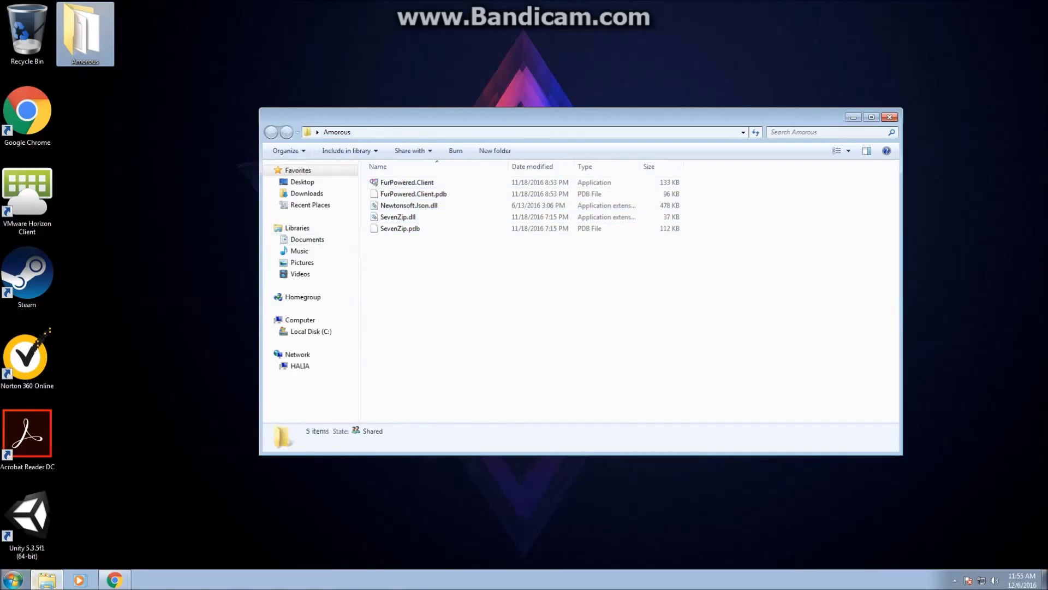
pyautogui.press('super')
pyautogui.click(175, 389)
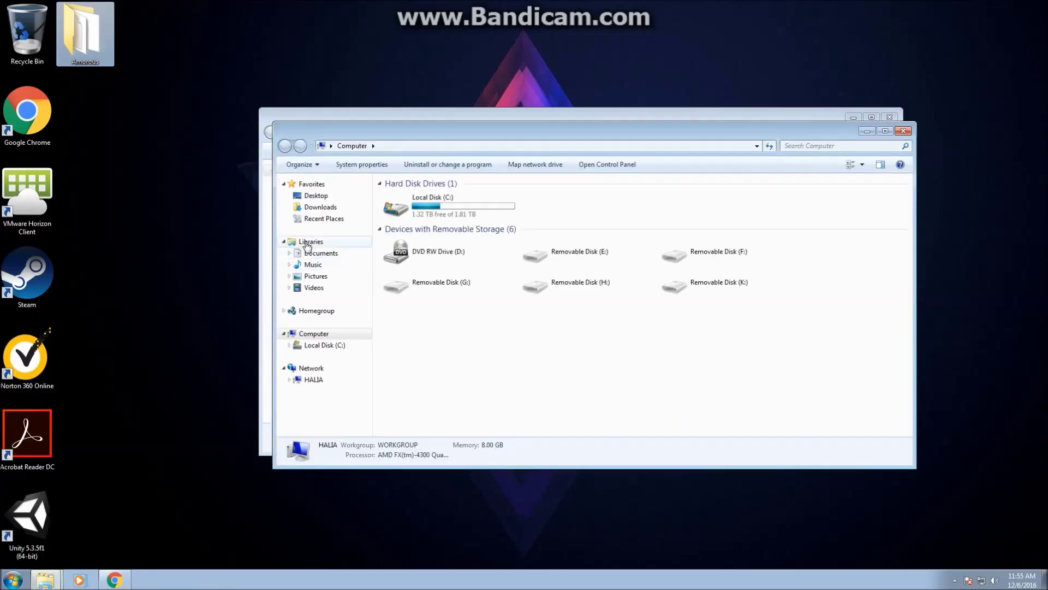
pyautogui.click(320, 206)
pyautogui.doubleClick(426, 197)
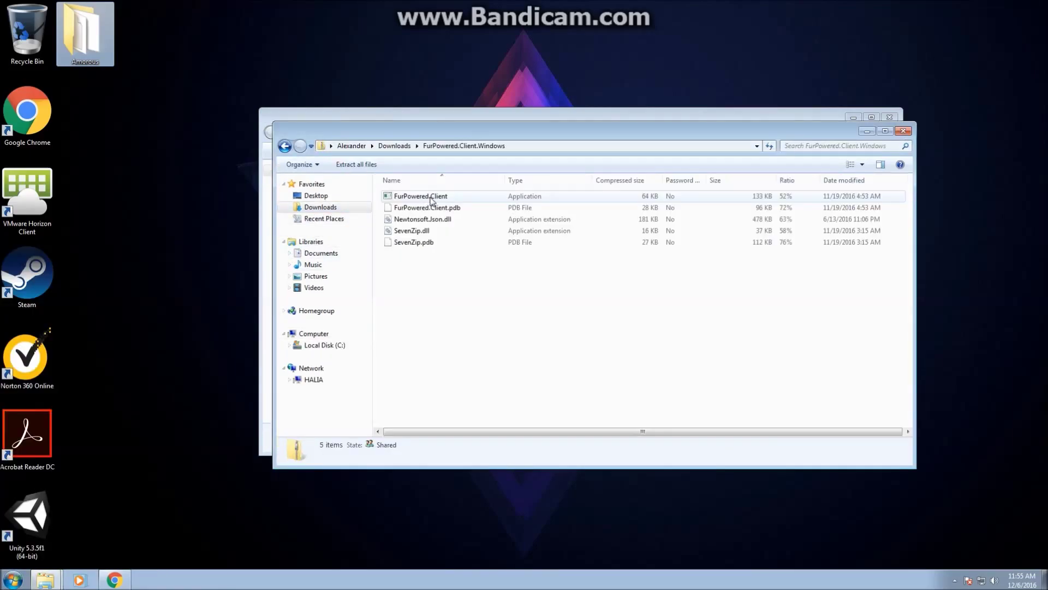
pyautogui.doubleClick(430, 197)
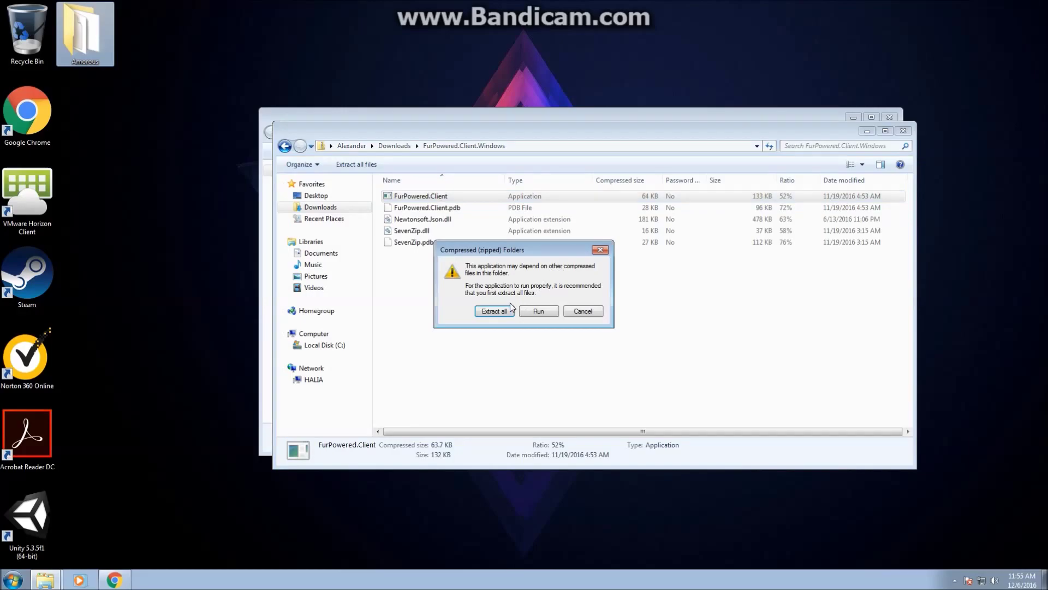
pyautogui.click(585, 311)
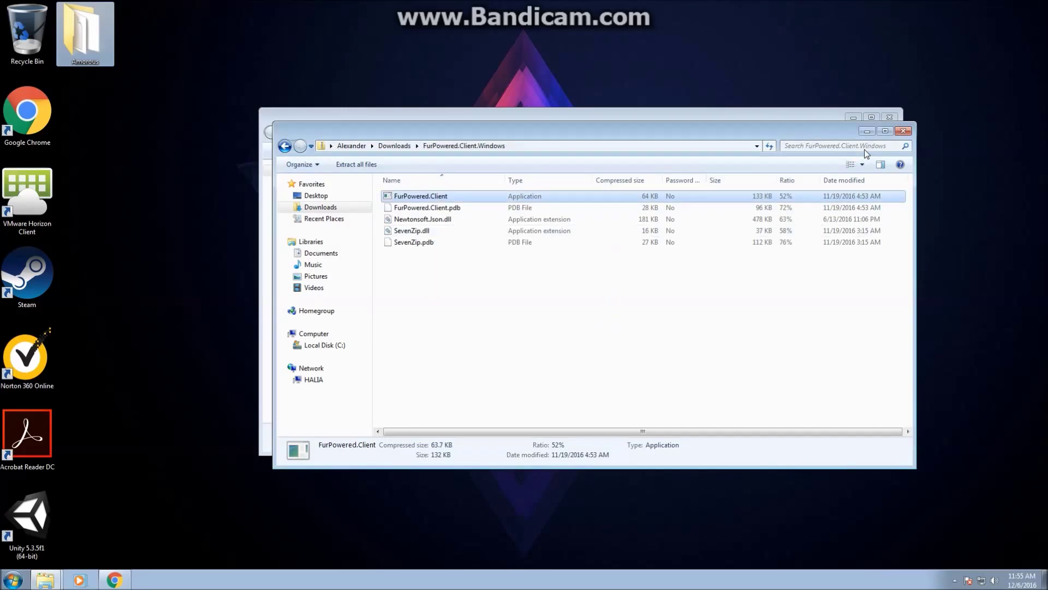
pyautogui.click(904, 131)
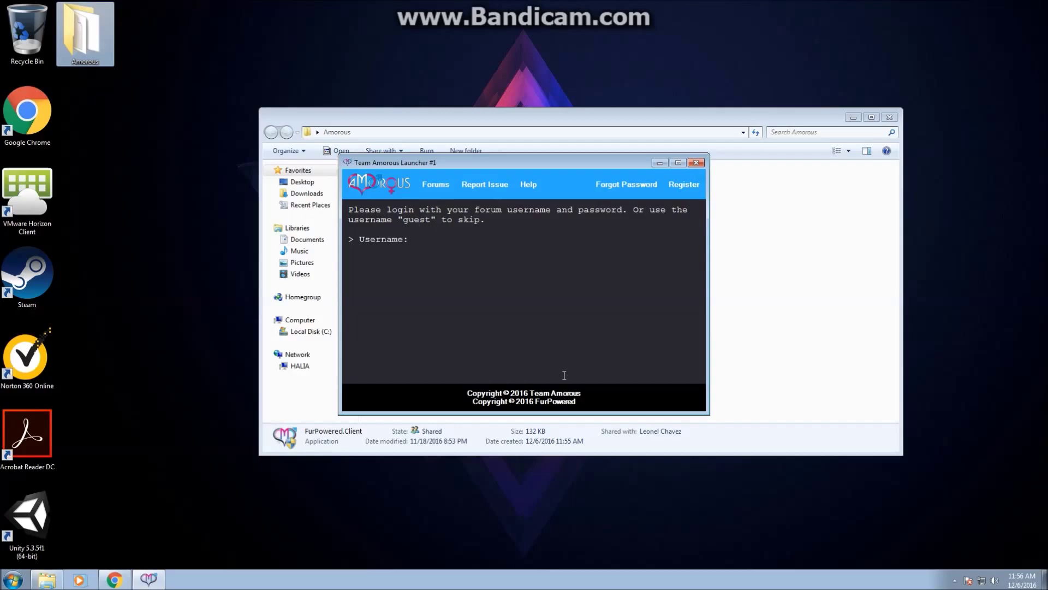
# Log in to the launcher as guest, choose option 1, Amorous (Windows), to download the game files, and close the folder window
pyautogui.write('guest')
pyautogui.press('Return')
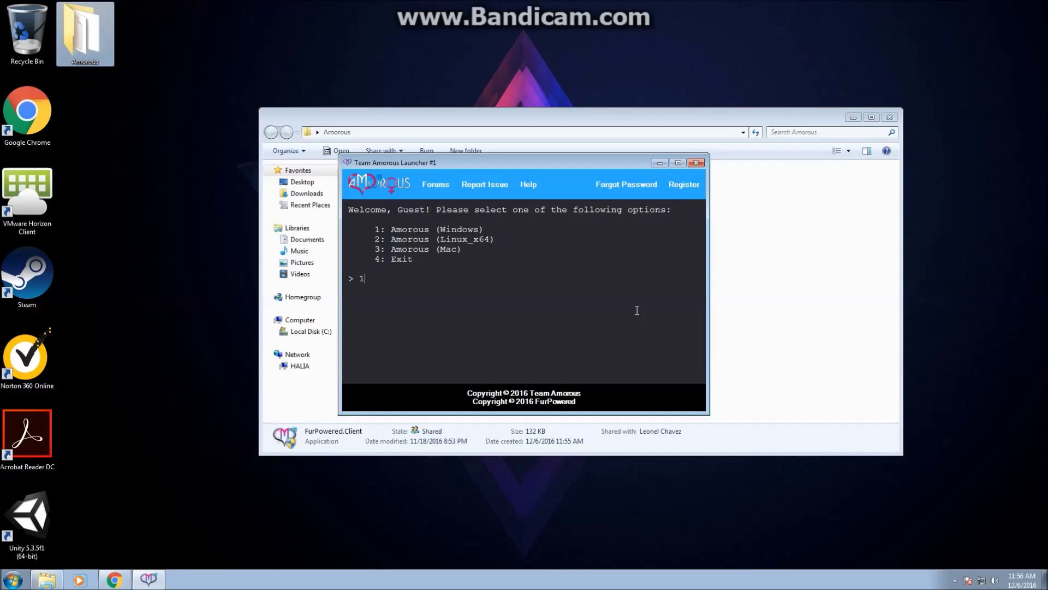
pyautogui.press('Return')
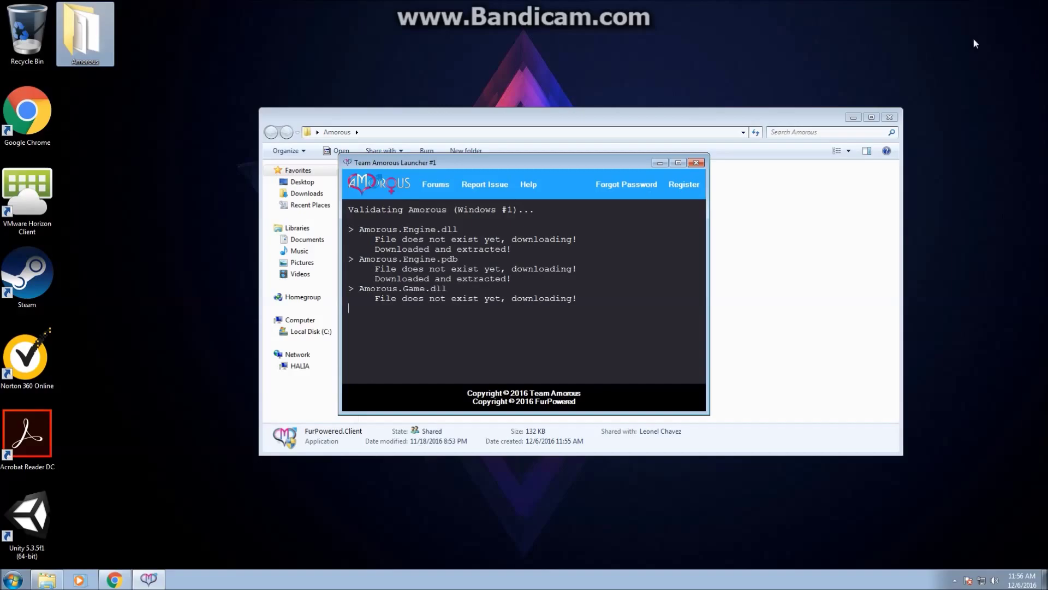
pyautogui.click(889, 117)
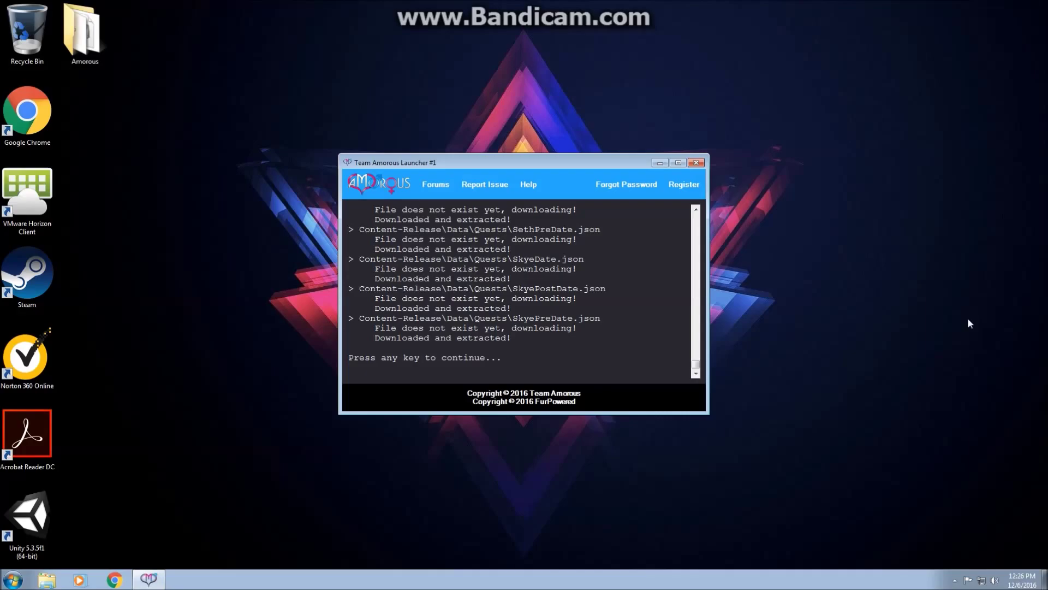
# Continue past the completed download, start the game with option 2, Play, and return to the launcher's game options
pyautogui.press('Return')
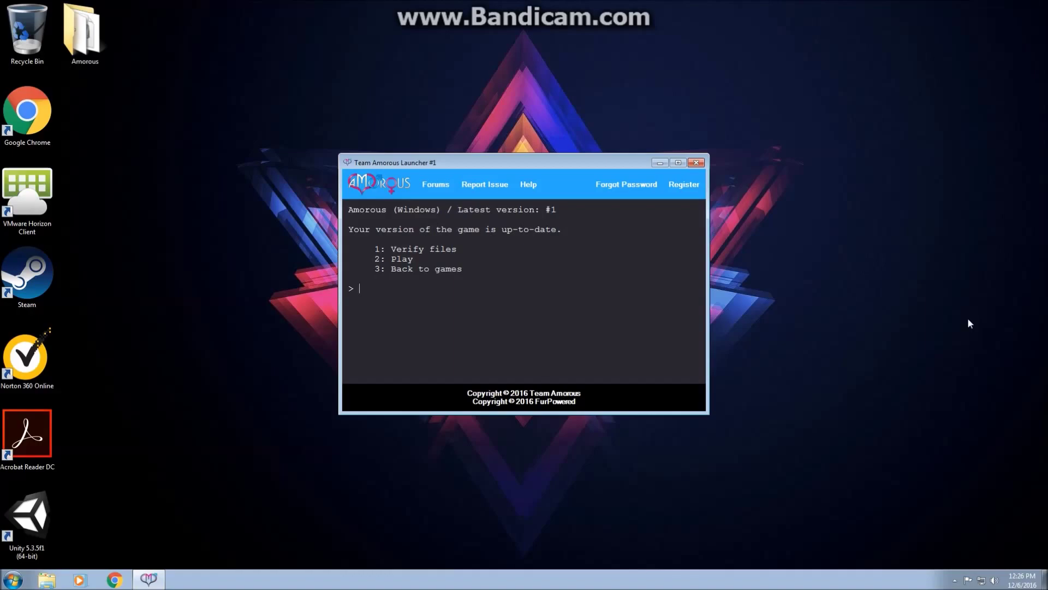
pyautogui.write('2')
pyautogui.press('Return')
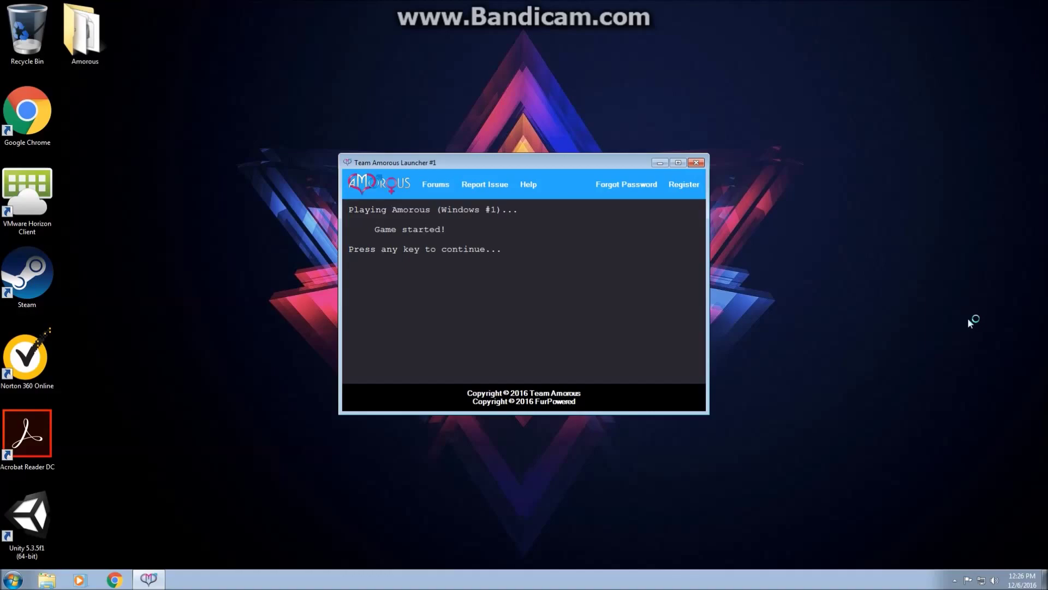
pyautogui.press('Return')
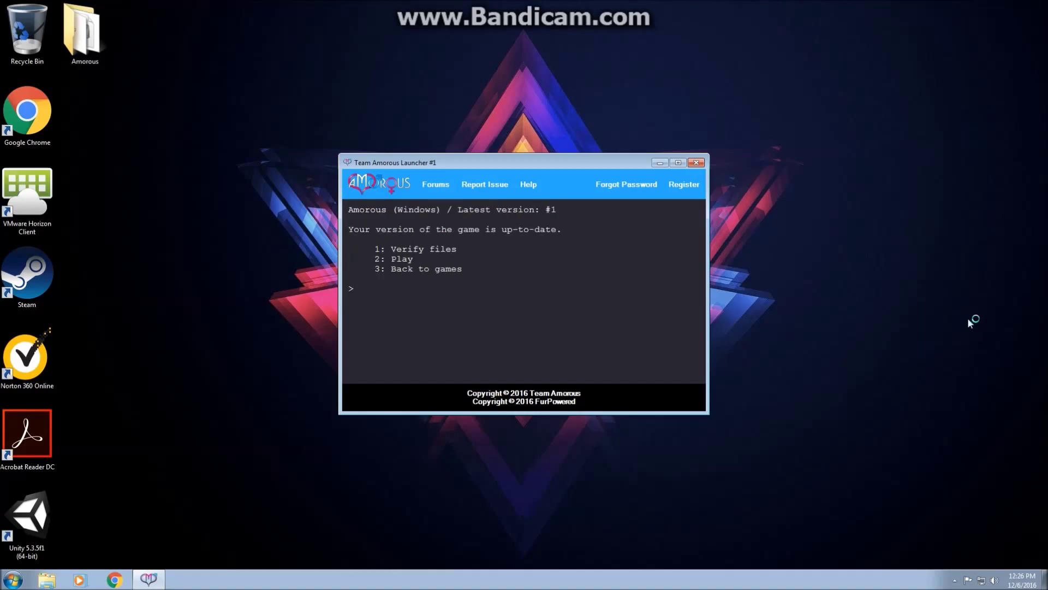